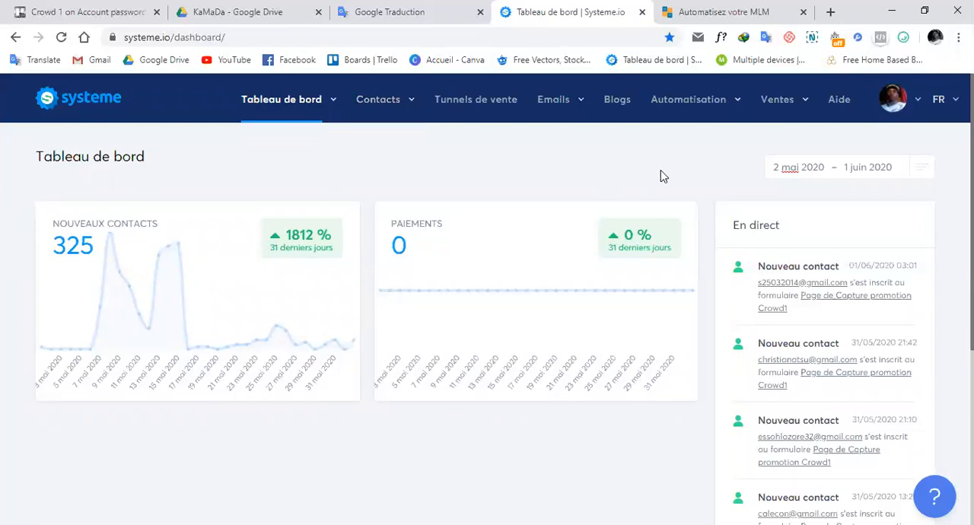
Examine the fields of the example sign-up form on the open Automatisez votre MLM page.
left_click(723, 11)
scroll(533, 290, "up", 3)
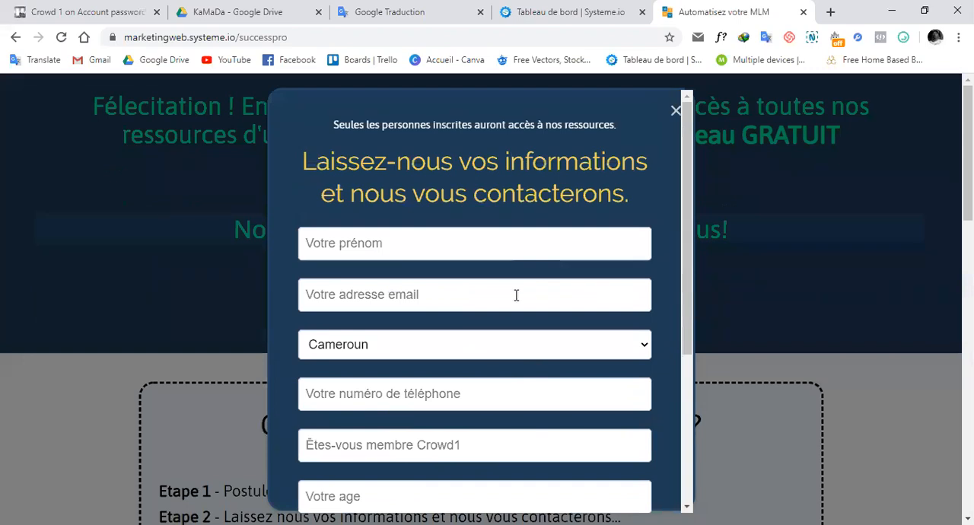
scroll(479, 306, "down", 3)
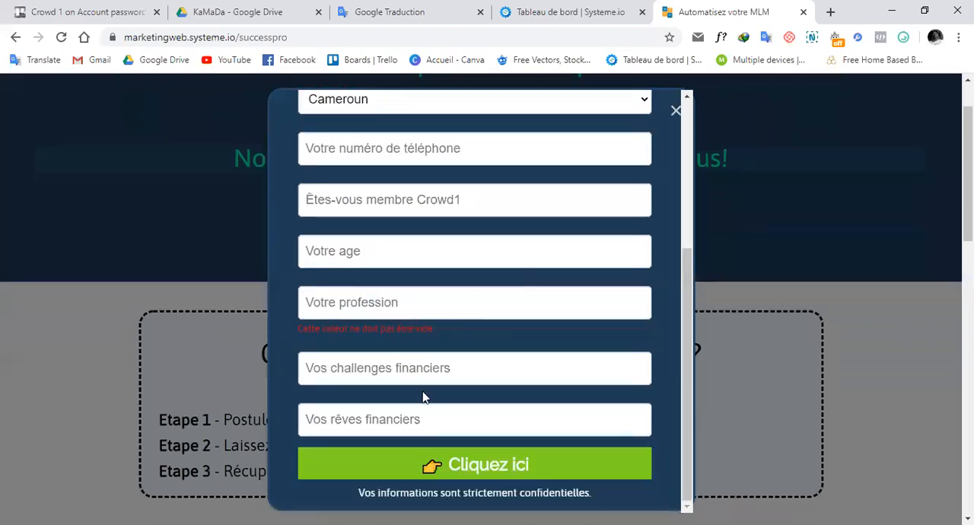
scroll(531, 338, "up", 3)
scroll(528, 335, "down", 3)
scroll(526, 327, "up", 3)
scroll(526, 327, "down", 3)
scroll(526, 327, "up", 3)
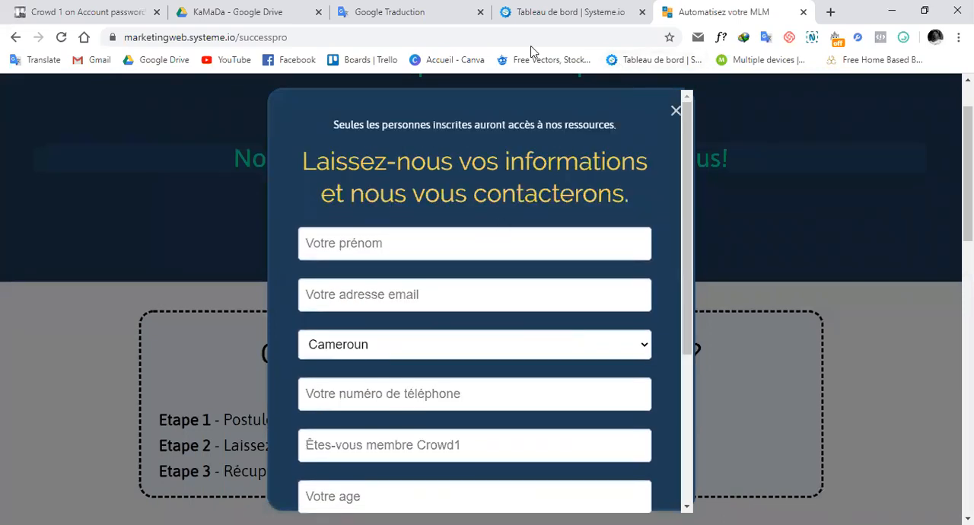
Return to the Systeme.io dashboard and open Tunnel Test from the list of sales funnels.
key("ctrl+shift+Tab")
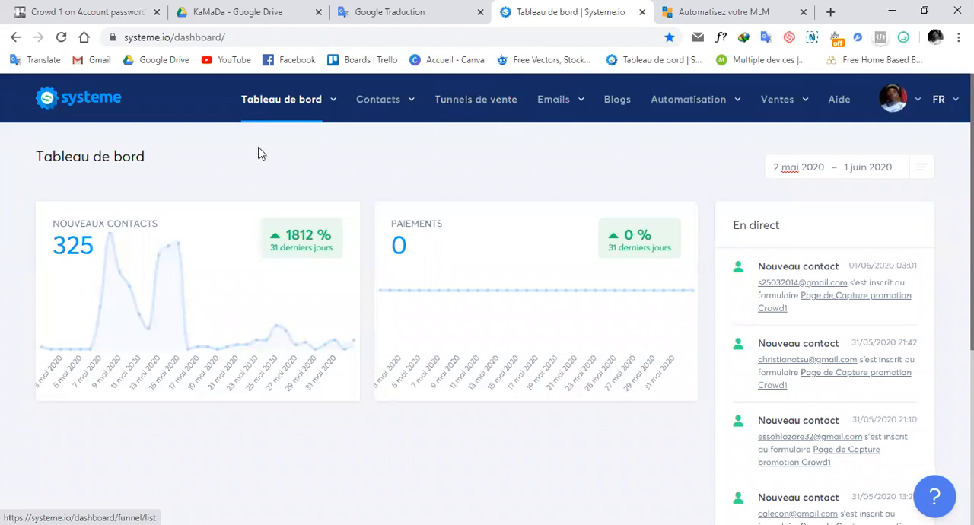
mouse_move(396, 110)
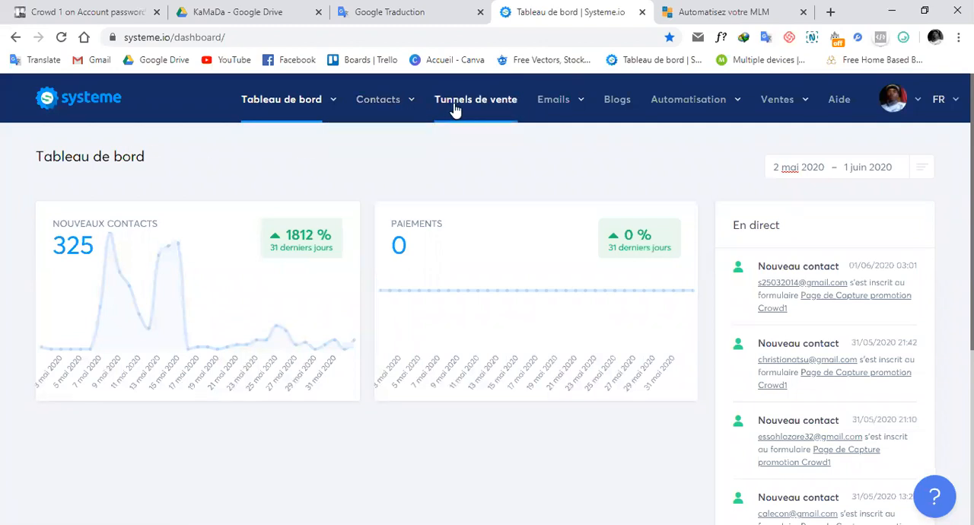
left_click(487, 108)
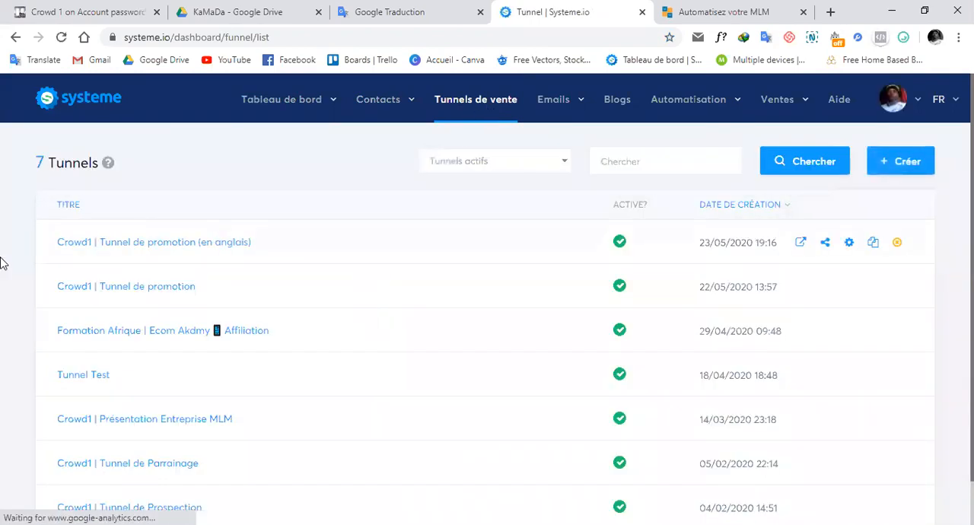
scroll(7, 263, "down", 1)
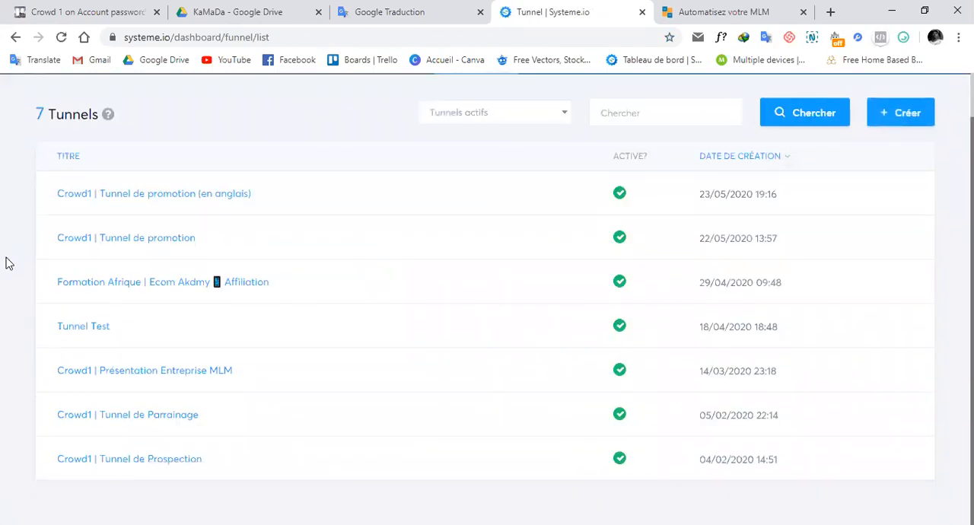
left_click(83, 330)
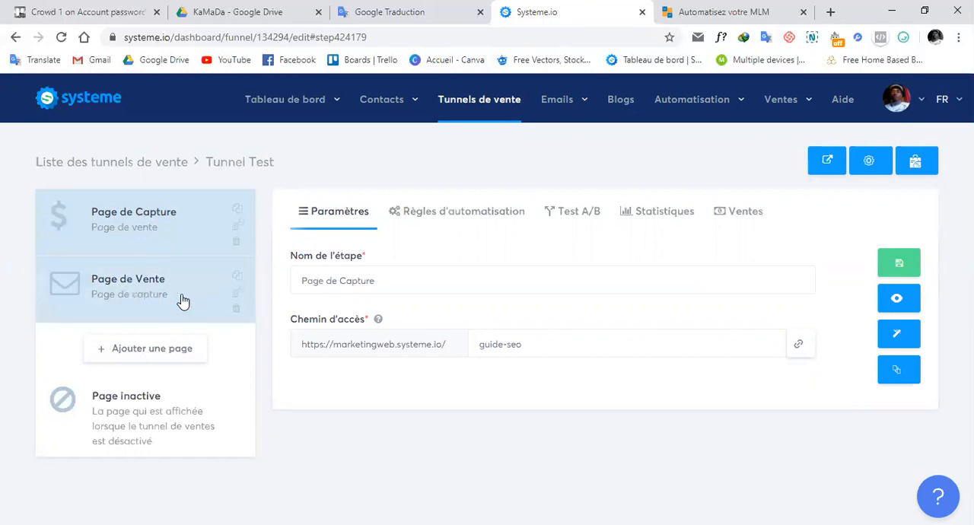
double_click(343, 282)
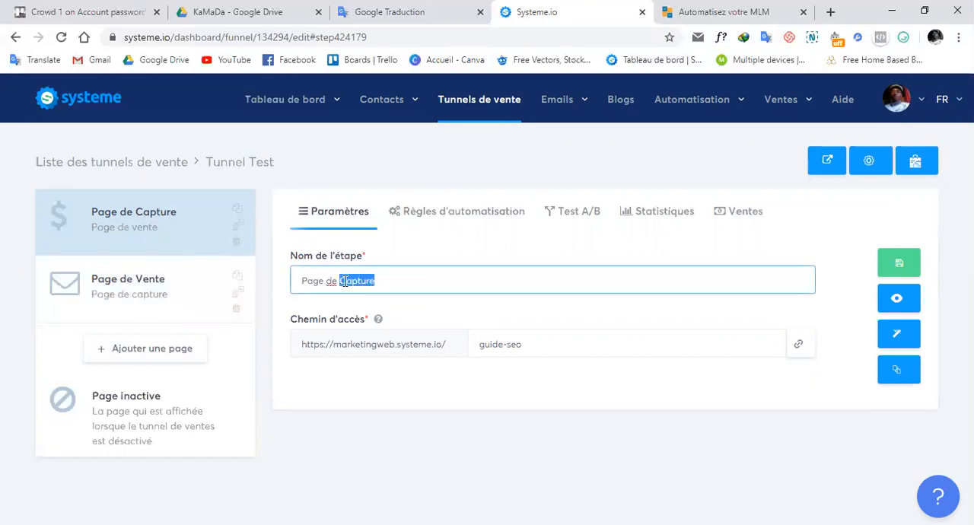
left_click(391, 283)
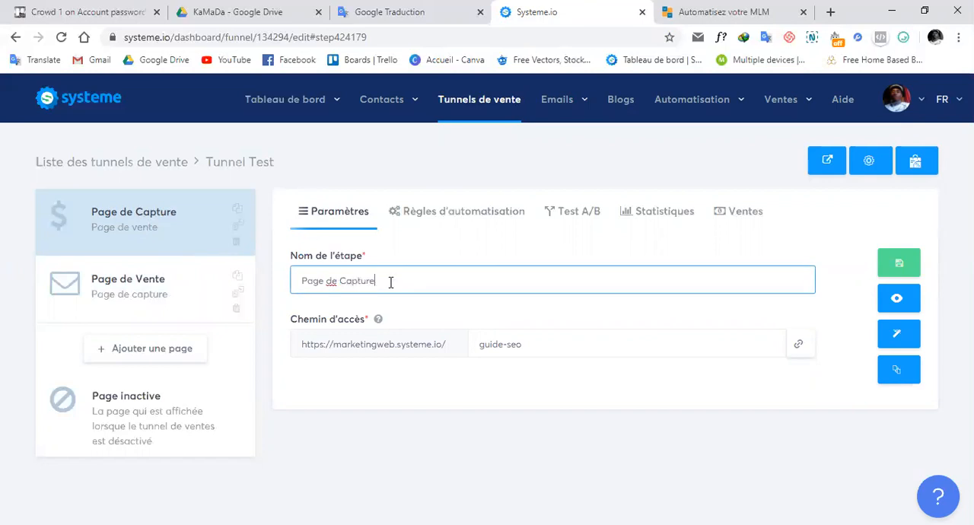
left_click_drag(382, 284, 304, 280)
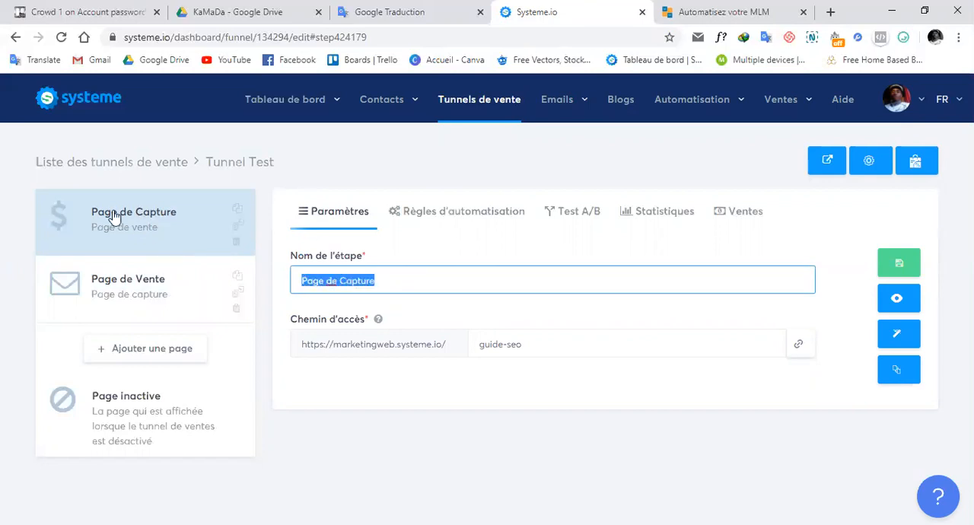
left_click(461, 275)
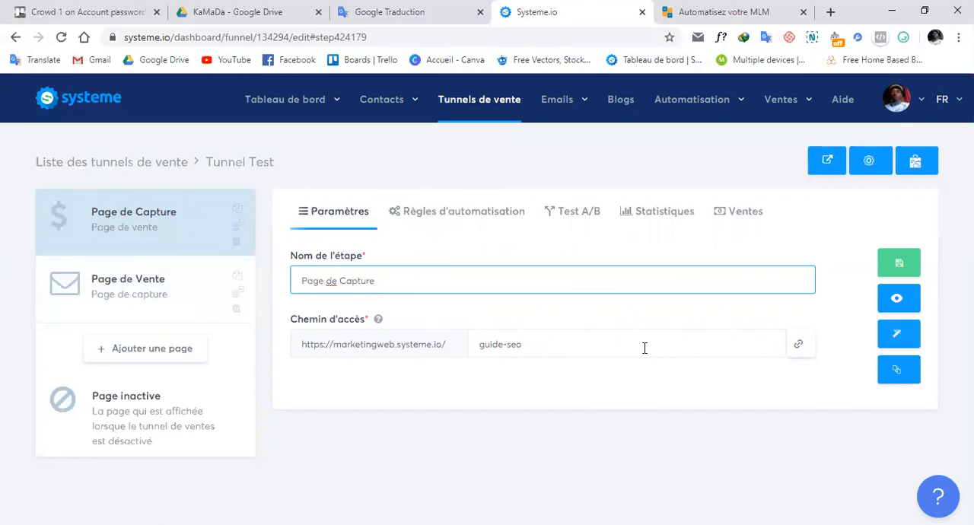
Open the Page de Capture step in the page editor and delete its existing section.
left_click(898, 338)
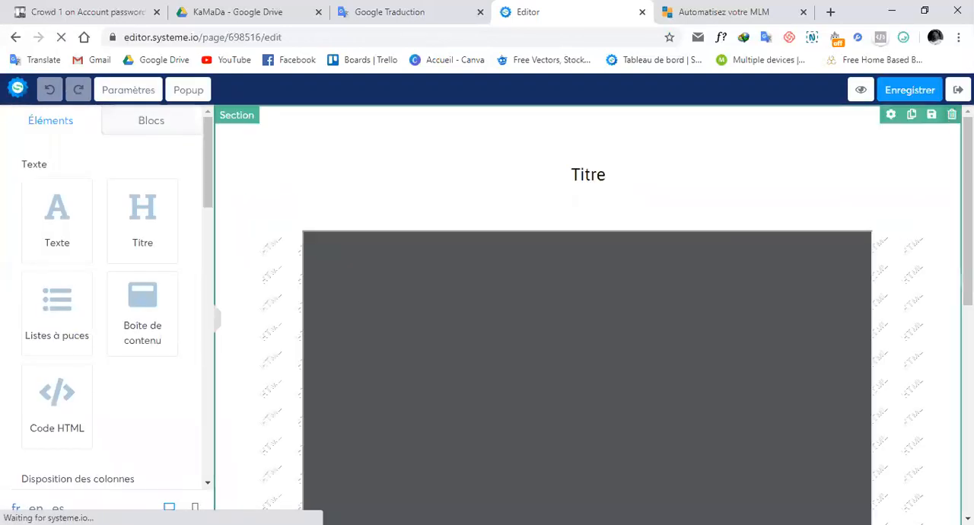
left_click(951, 114)
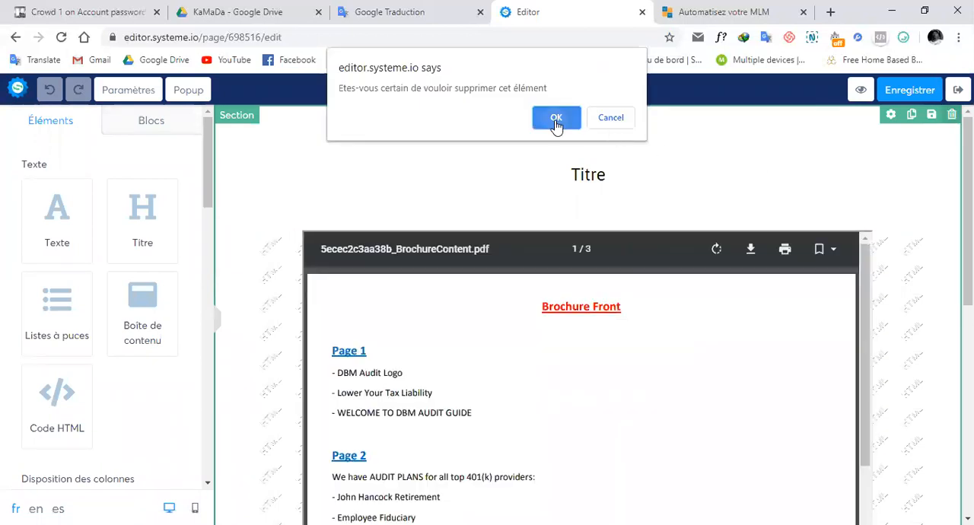
left_click(556, 120)
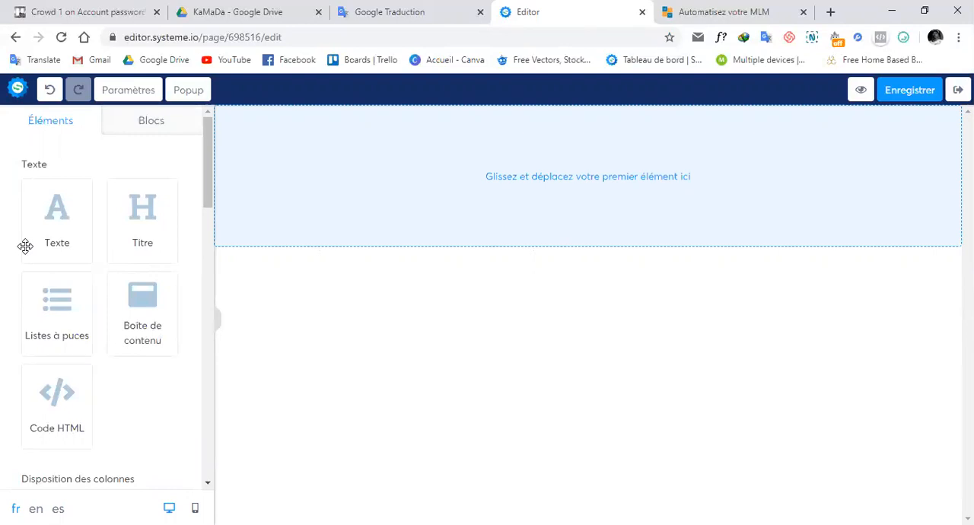
Add a Section element to the empty page.
scroll(4, 228, "down", 3)
scroll(5, 232, "down", 2)
scroll(5, 232, "down", 4)
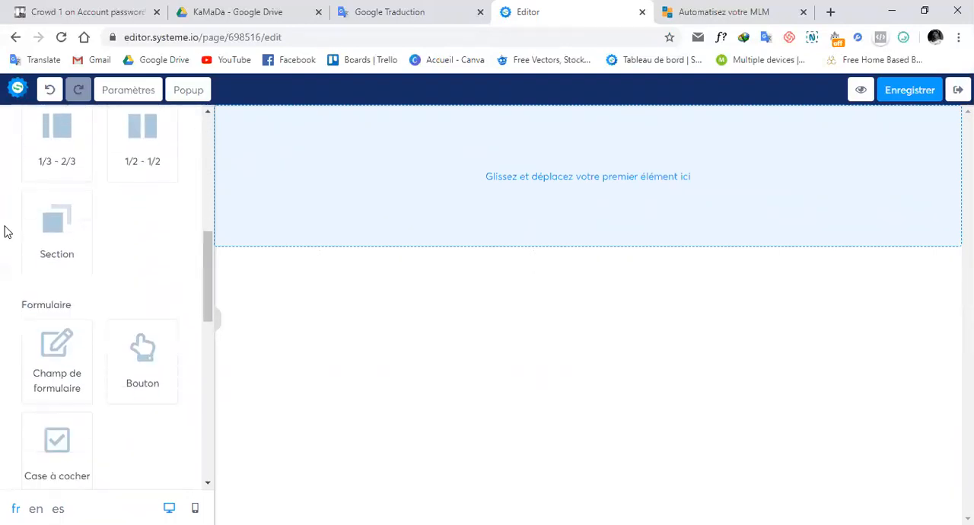
scroll(5, 232, "up", 2)
scroll(4, 232, "down", 2)
scroll(5, 232, "up", 5)
scroll(4, 232, "down", 2)
scroll(4, 232, "up", 2)
scroll(5, 232, "down", 1)
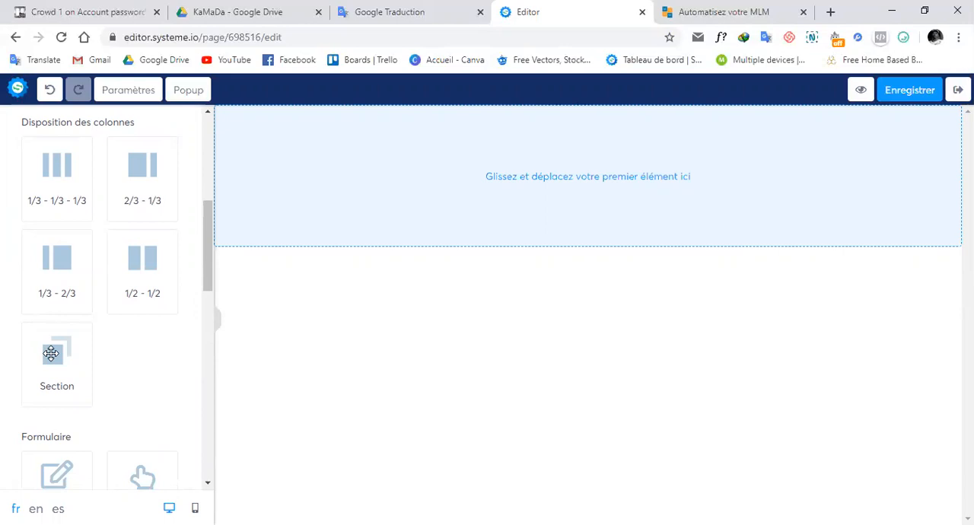
left_click_drag(50, 353, 594, 162)
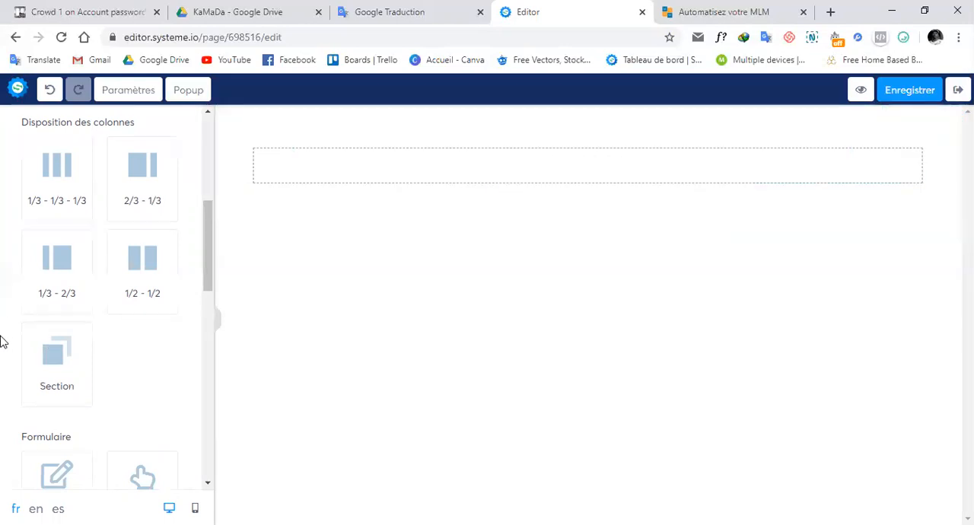
Place a Titre element inside the new section.
scroll(3, 343, "down", 3)
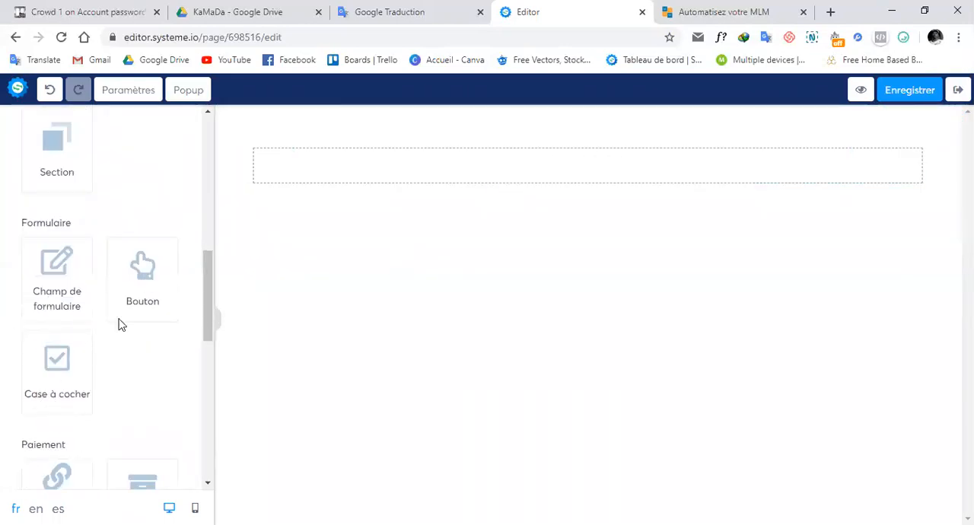
scroll(96, 207, "up", 3)
scroll(91, 209, "down", 2)
scroll(2, 218, "up", 7)
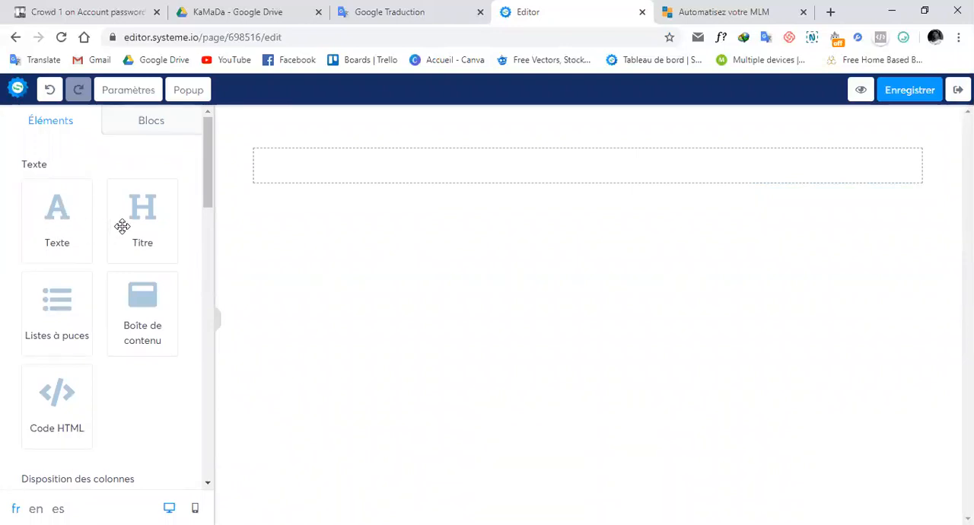
left_click_drag(122, 226, 548, 161)
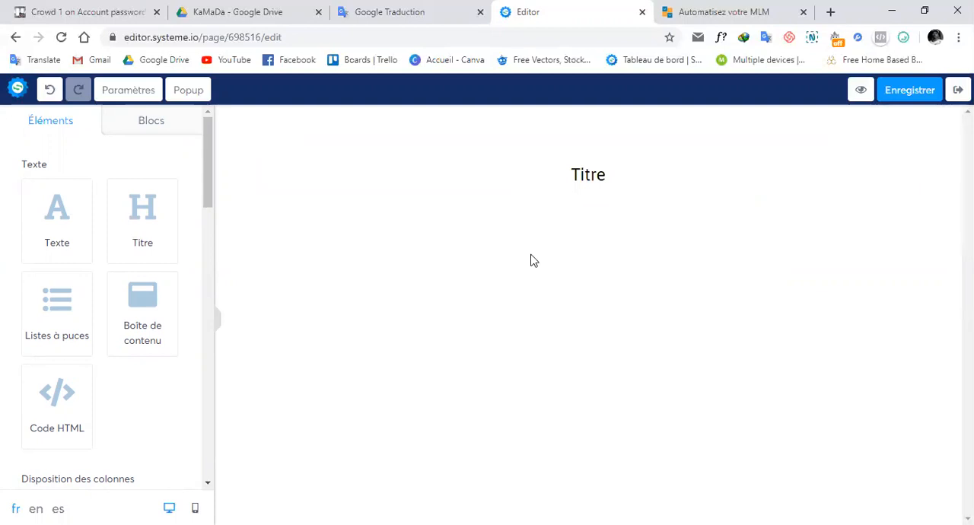
Replace the title's placeholder text with "Notre formulaire".
left_click(641, 181)
double_click(640, 175)
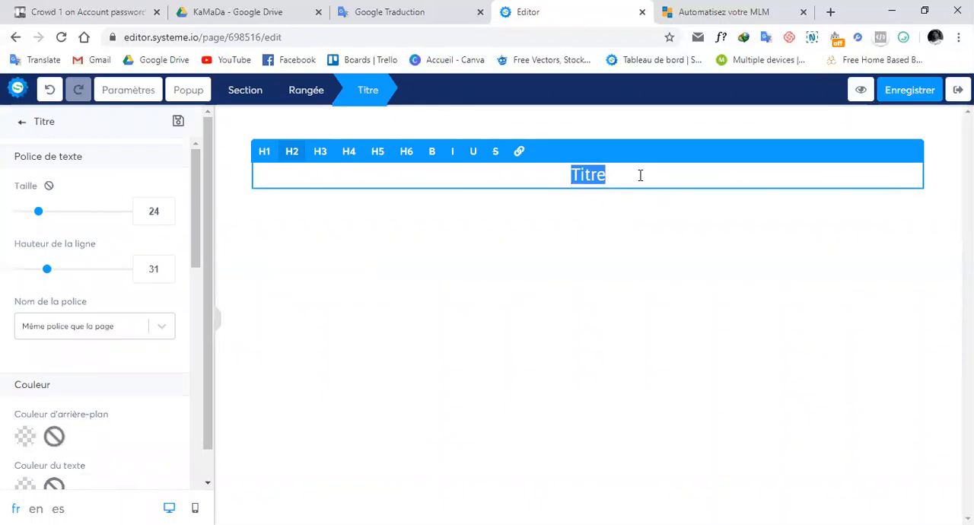
type("Notre form")
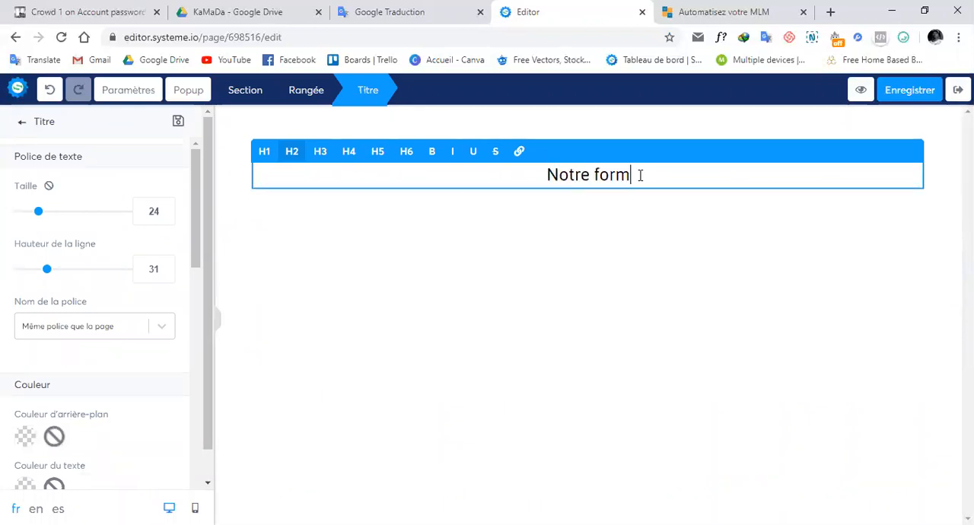
type("ulaire")
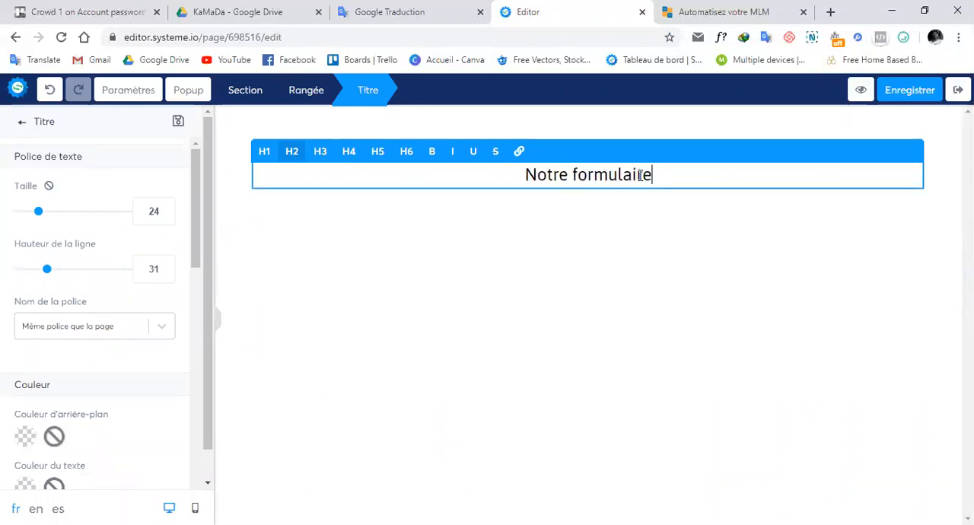
left_click(529, 245)
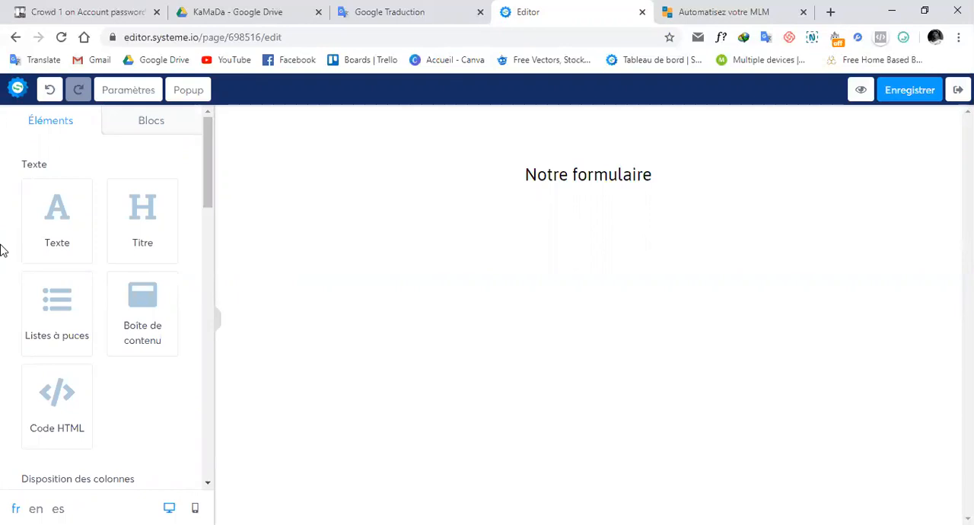
Add a form field and a button under the title, with a second form field between them.
scroll(1, 251, "down", 1)
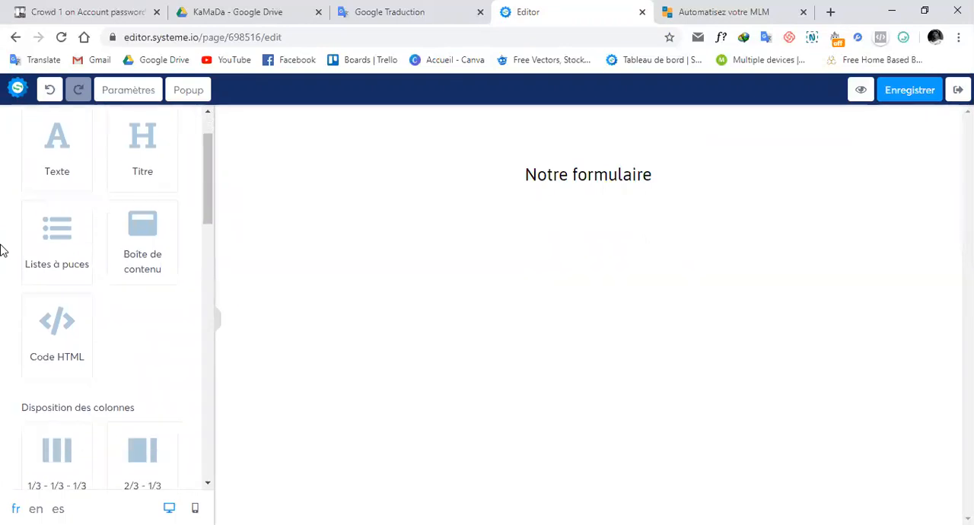
scroll(1, 251, "down", 4)
scroll(1, 251, "down", 3)
scroll(2, 251, "up", 2)
scroll(2, 251, "down", 3)
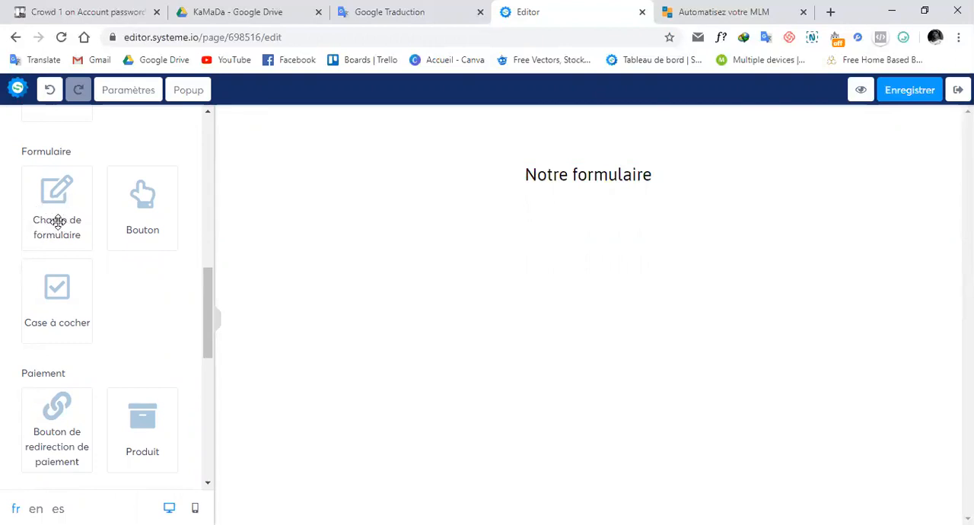
left_click_drag(58, 222, 409, 276)
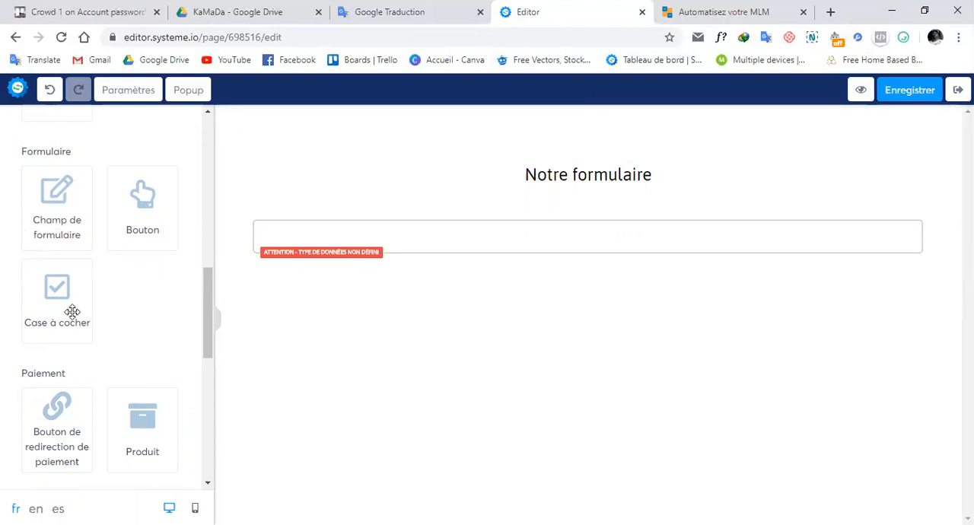
left_click_drag(72, 312, 537, 294)
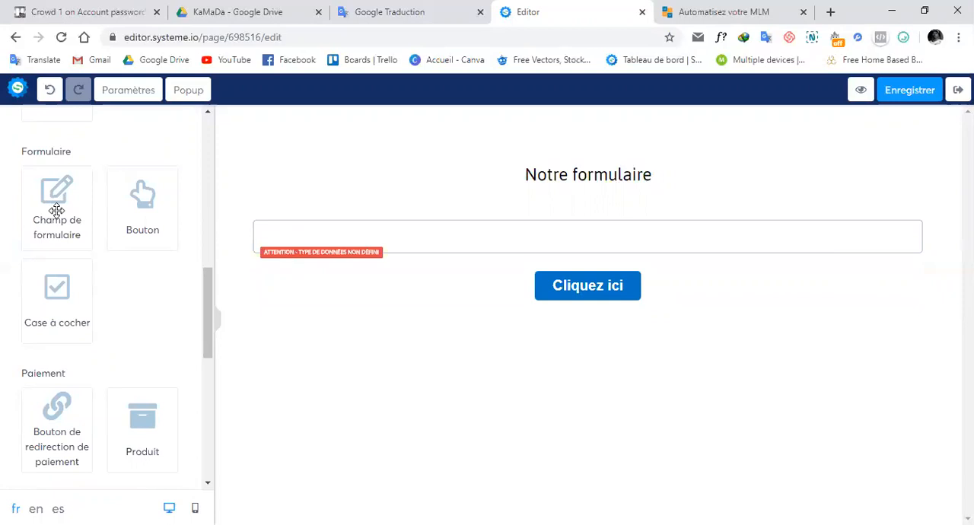
left_click_drag(56, 210, 561, 313)
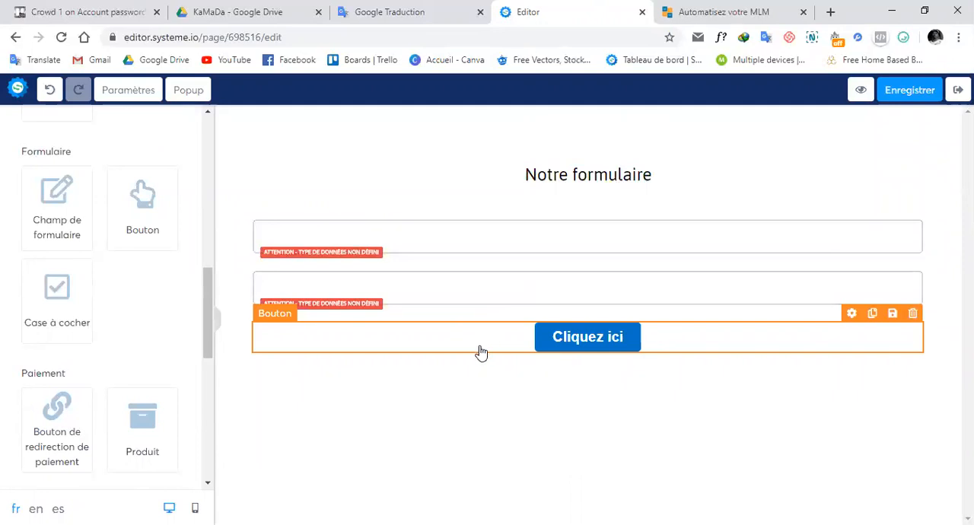
Examine the data types available for the first form field under the title.
left_click(483, 240)
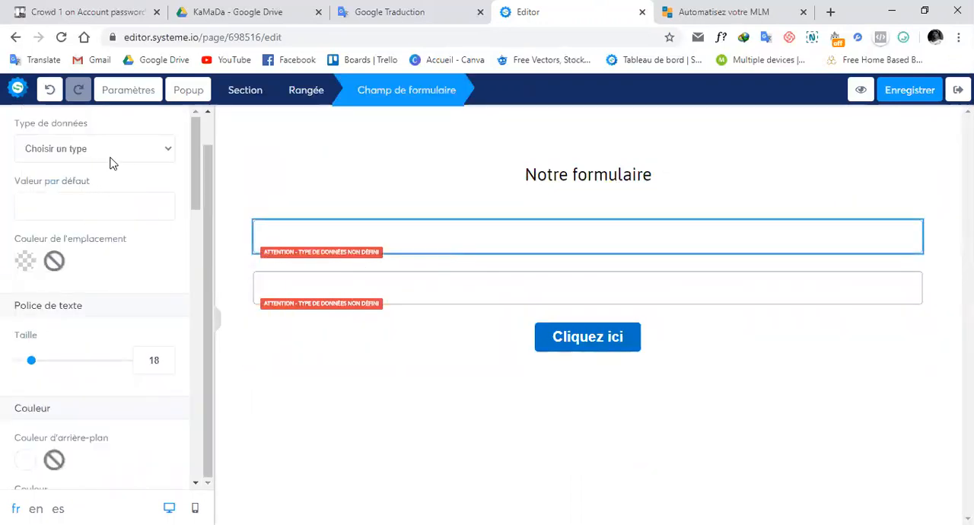
left_click(522, 303)
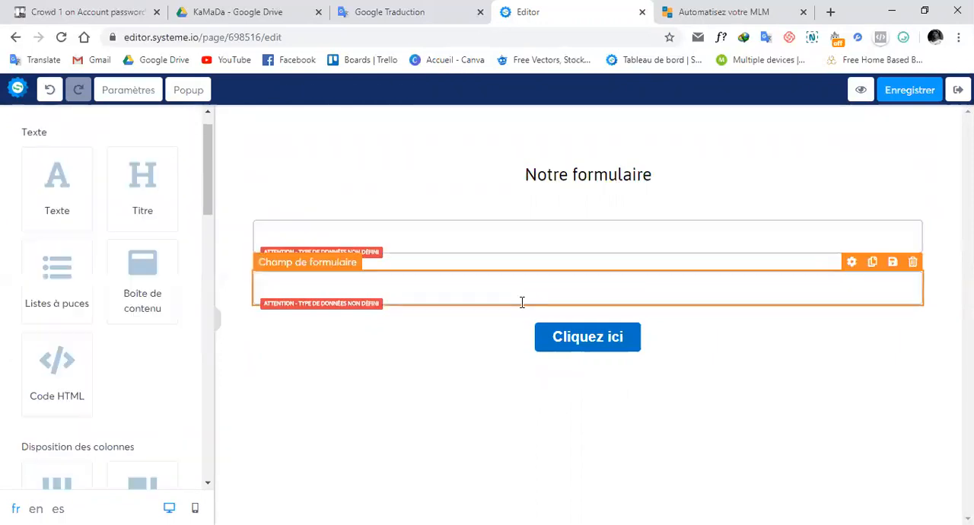
left_click(391, 293)
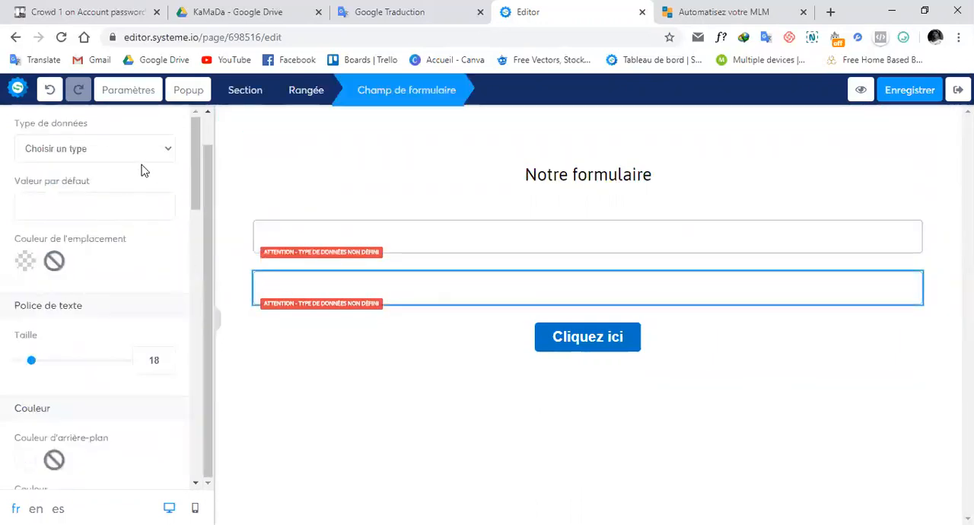
left_click(563, 240)
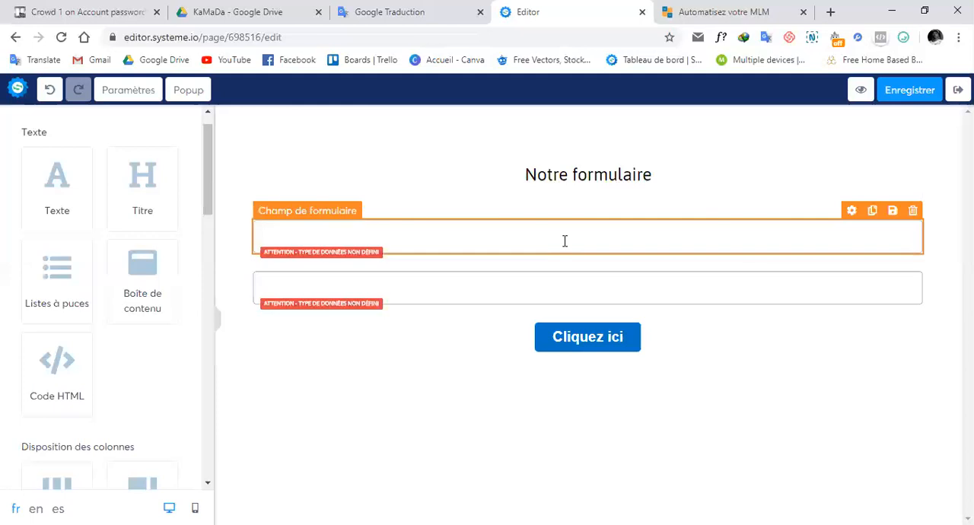
left_click(565, 240)
left_click(128, 149)
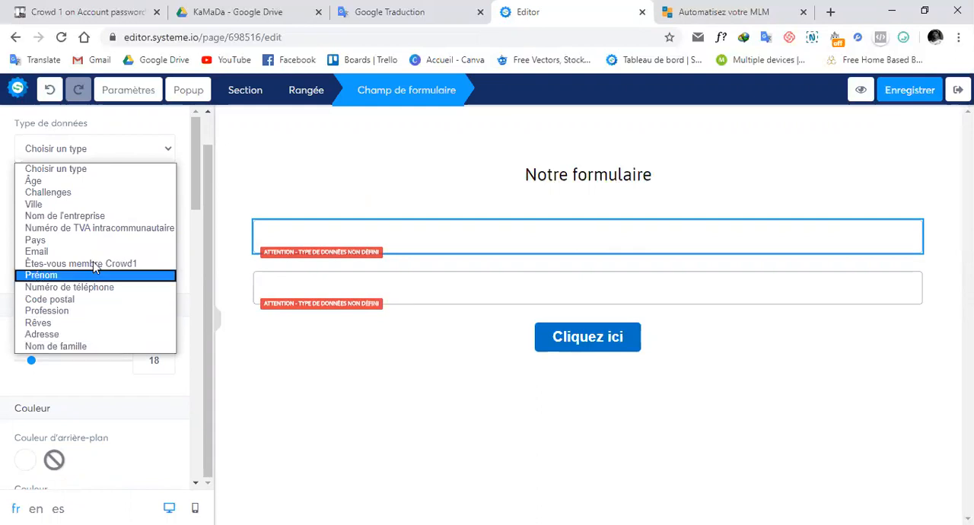
left_click(135, 155)
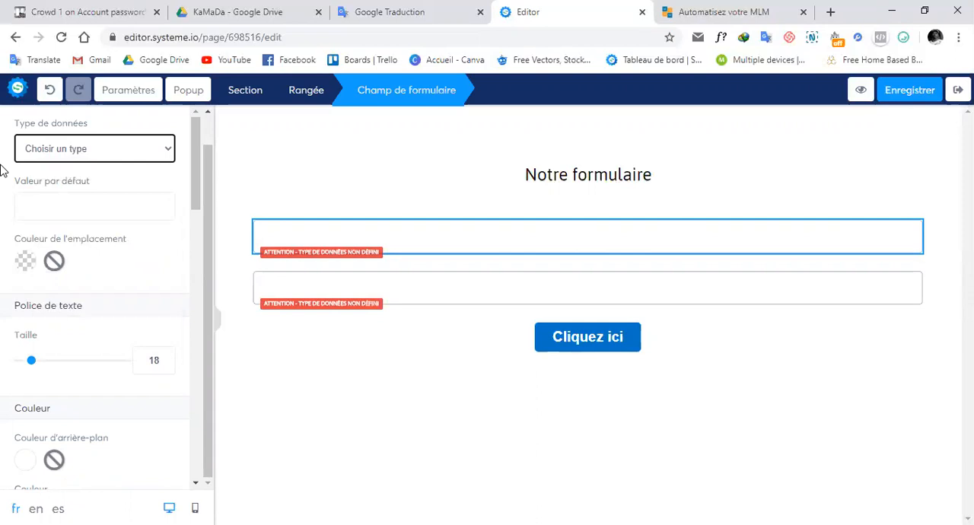
left_click(65, 185)
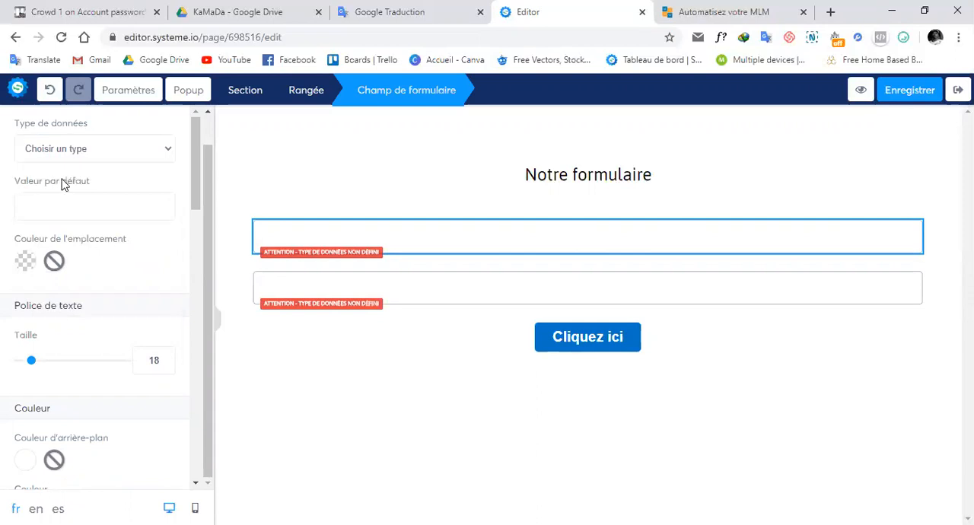
Save the page and exit the editor to the funnel's settings.
left_click(921, 92)
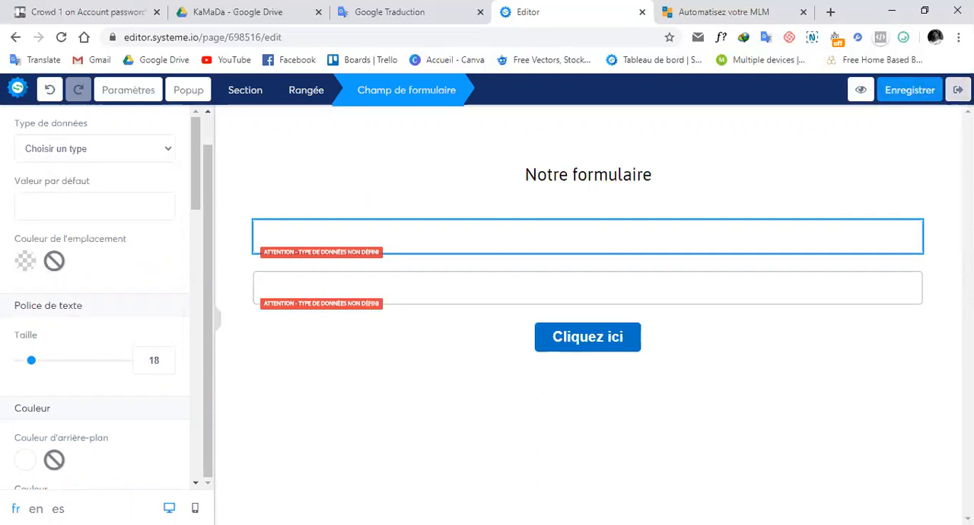
left_click(958, 90)
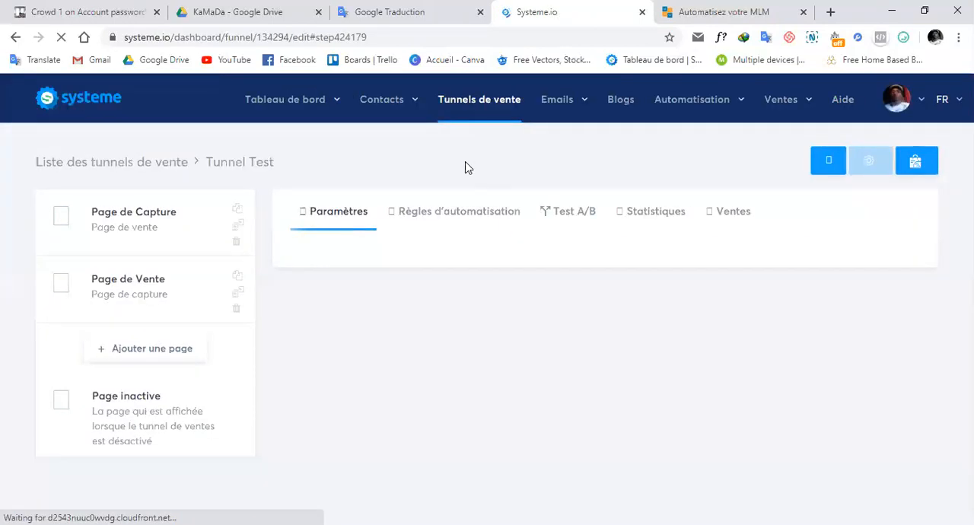
Start adding a contact from the contacts list and review the custom fields offered in the new contact form.
mouse_move(397, 112)
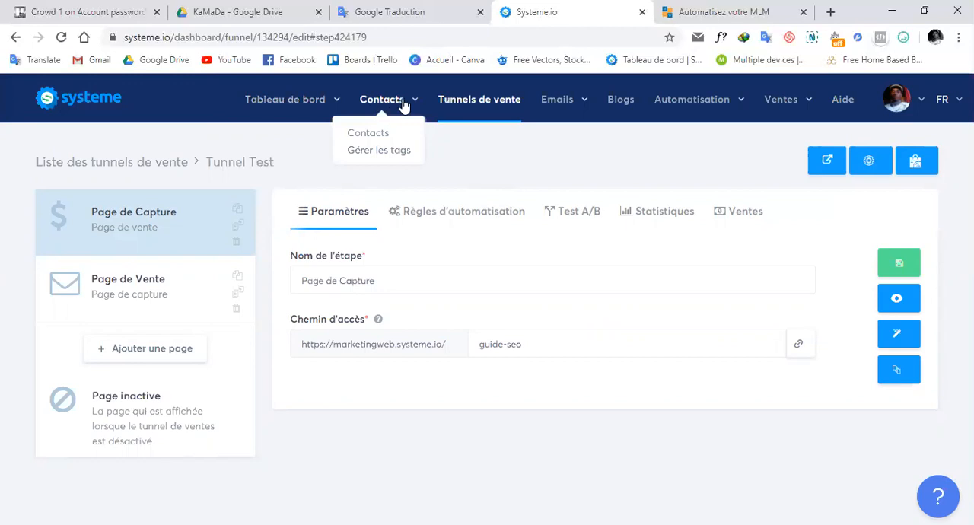
left_click(374, 141)
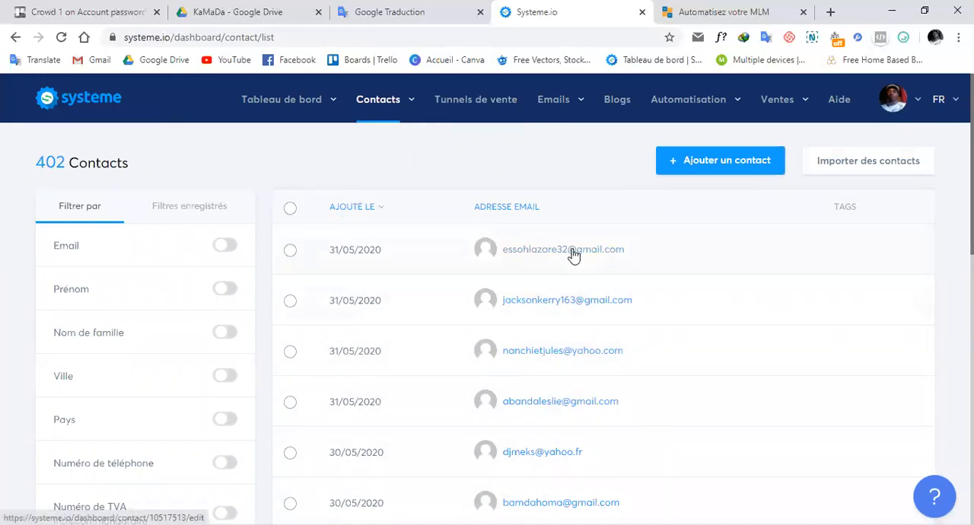
left_click(725, 163)
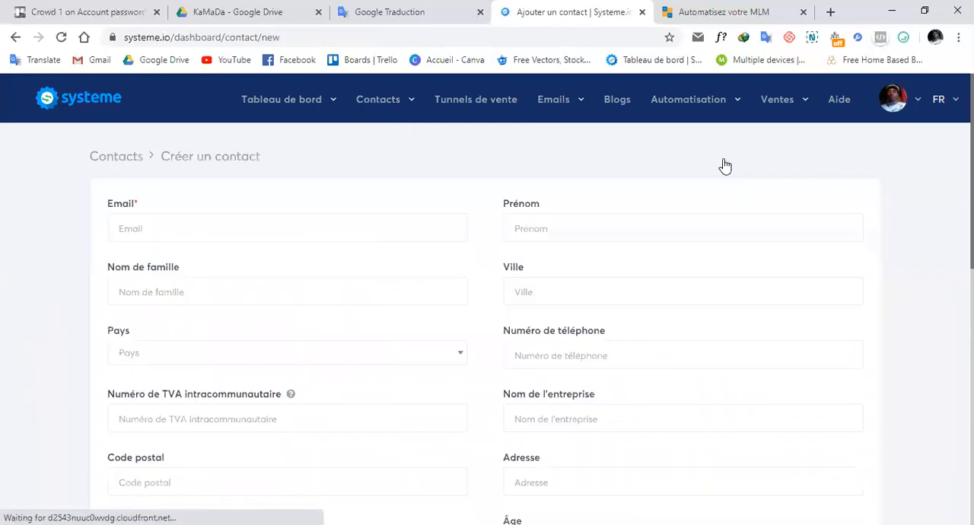
scroll(478, 277, "down", 5)
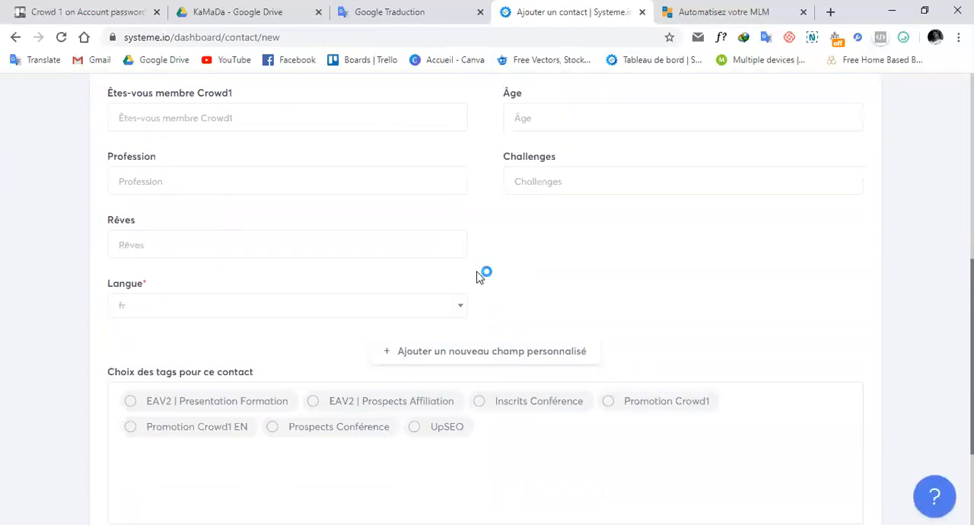
left_click(342, 118)
left_click(352, 184)
left_click(361, 234)
left_click(510, 272)
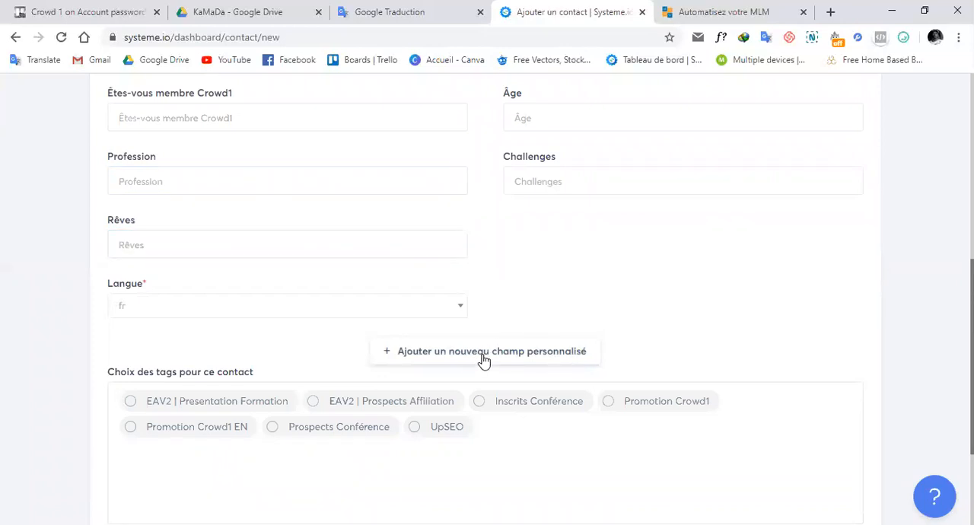
Try to create a new custom contact field named "Adresse email".
left_click(483, 358)
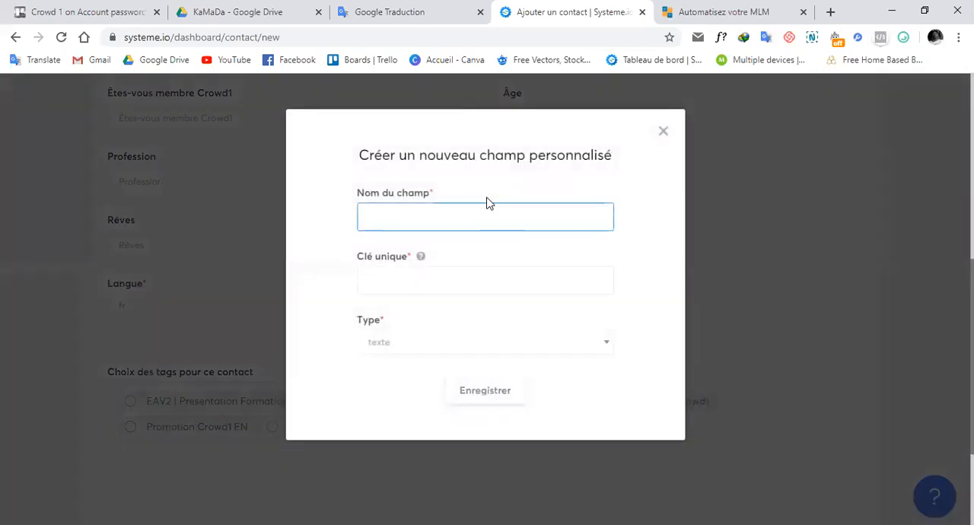
left_click(478, 220)
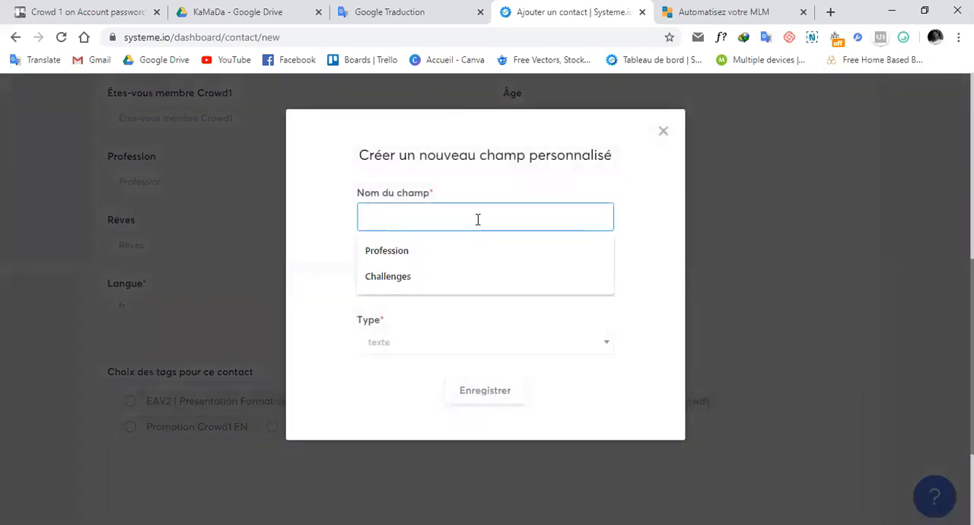
left_click(330, 242)
left_click(439, 278)
left_click(347, 291)
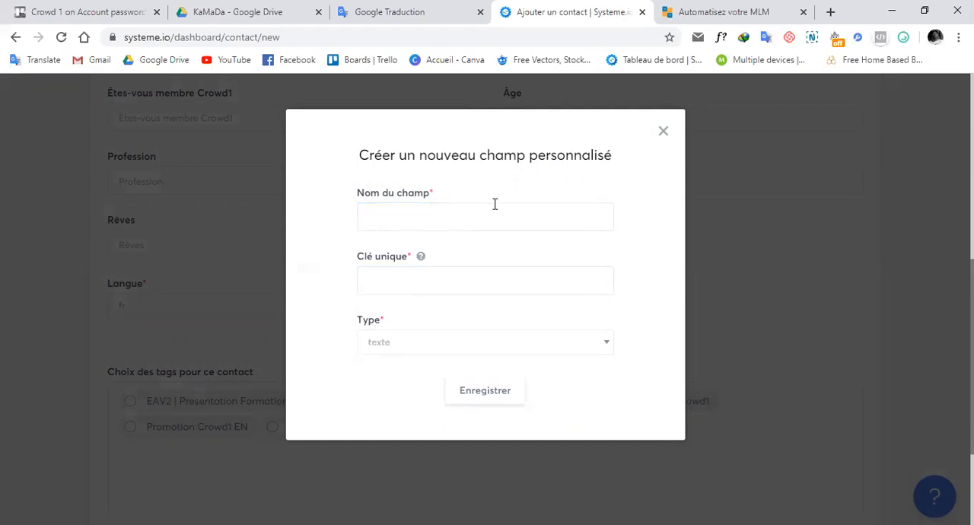
left_click(558, 218)
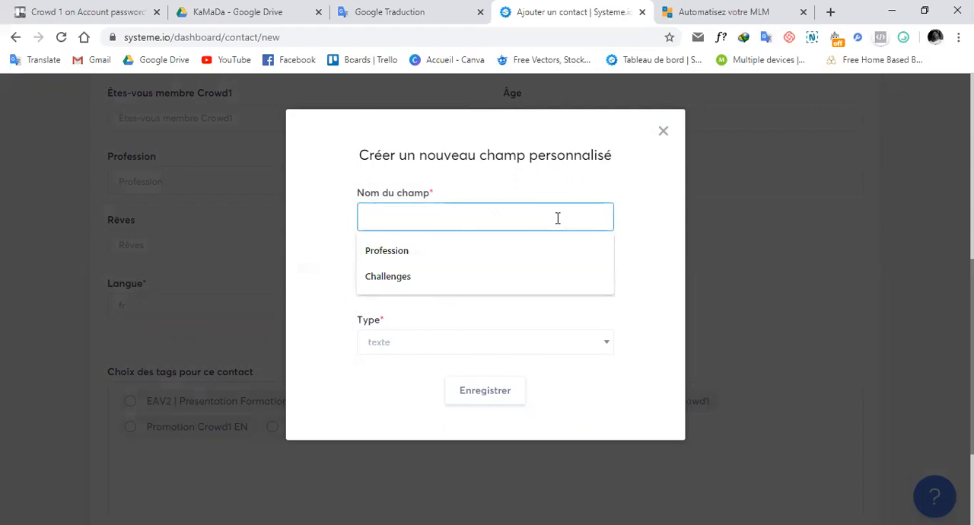
type("S")
type("dre")
type("sse email")
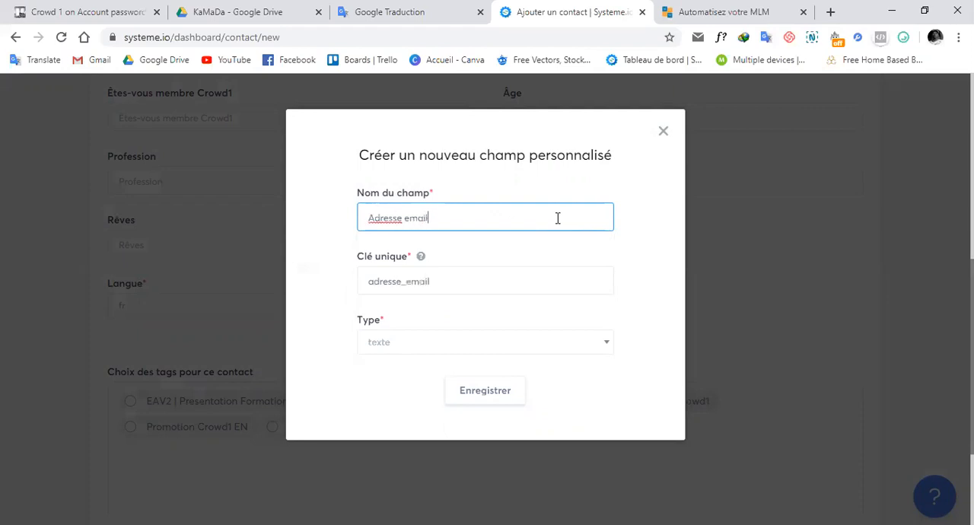
Check the key and the type options of the custom field, and close its dialog without saving.
left_click(490, 278)
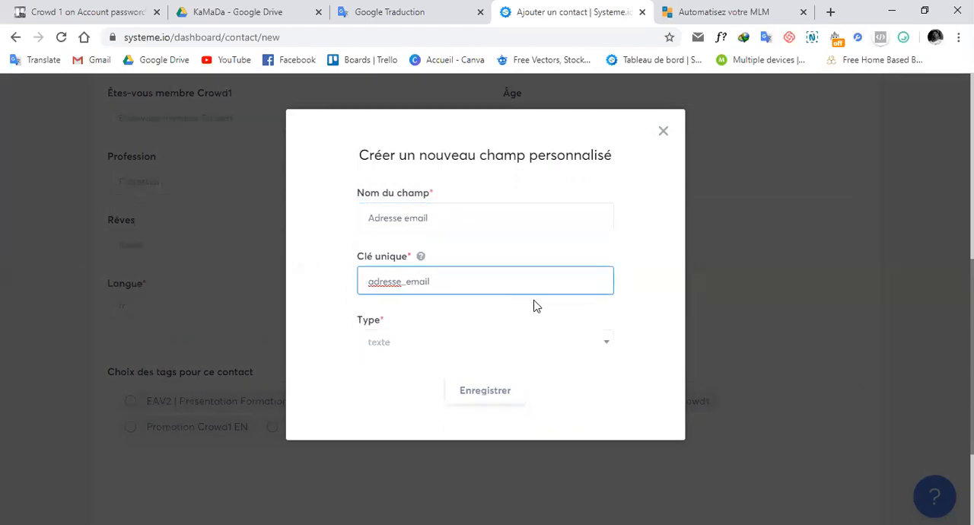
left_click(545, 317)
left_click(589, 350)
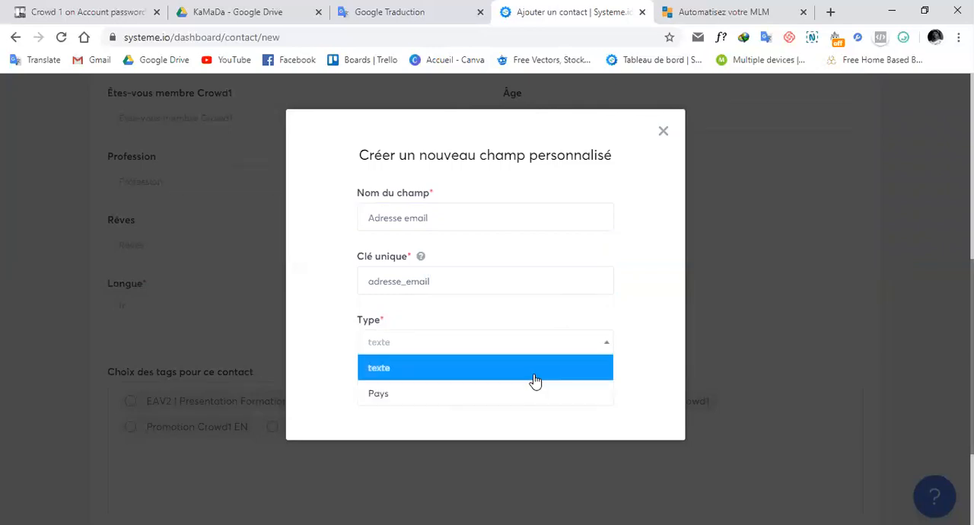
left_click(643, 322)
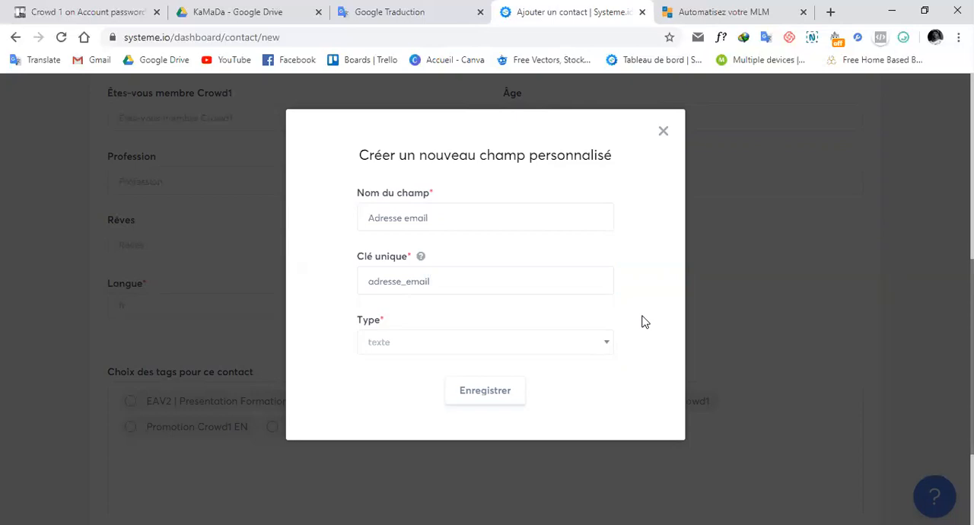
left_click(560, 351)
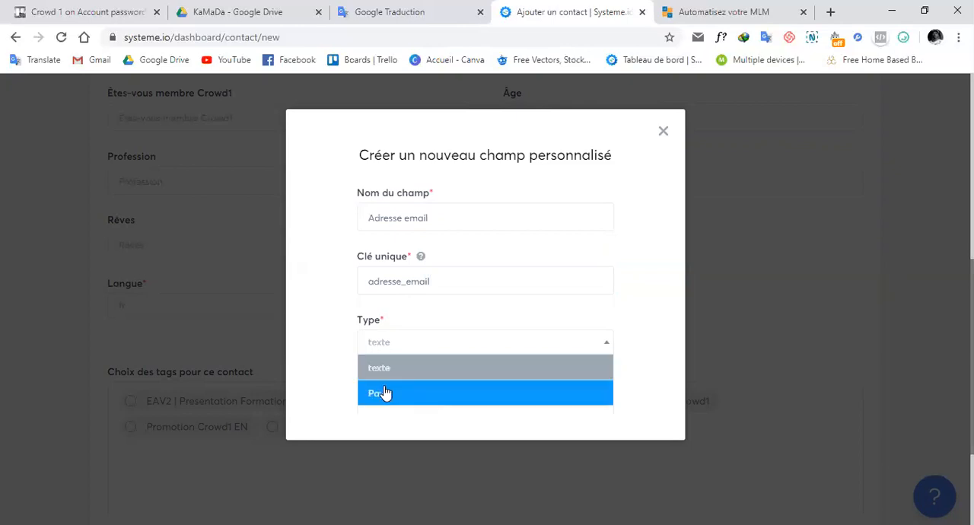
left_click(329, 340)
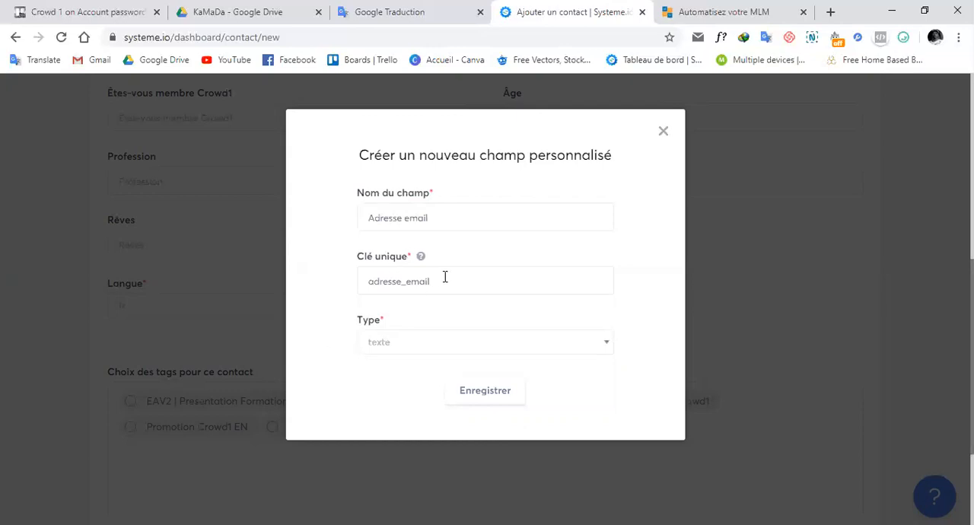
left_click(466, 344)
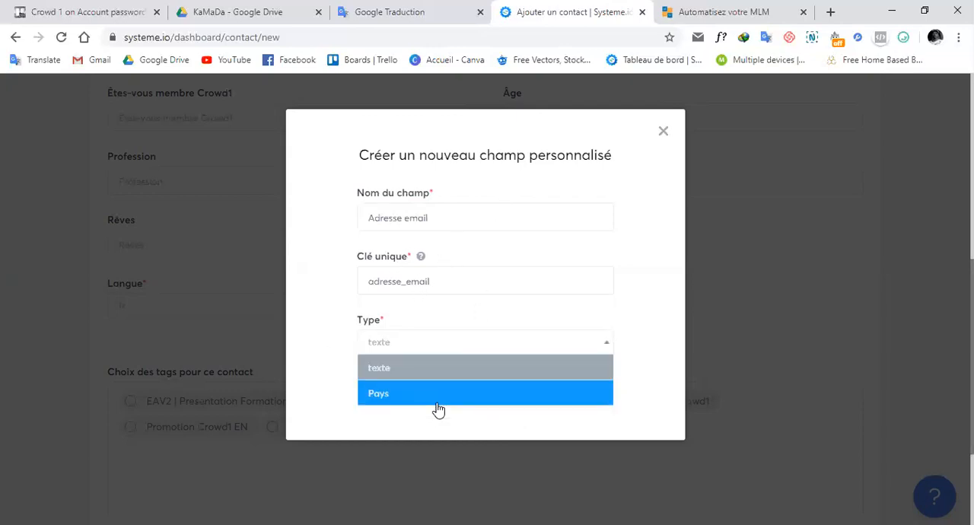
left_click(344, 341)
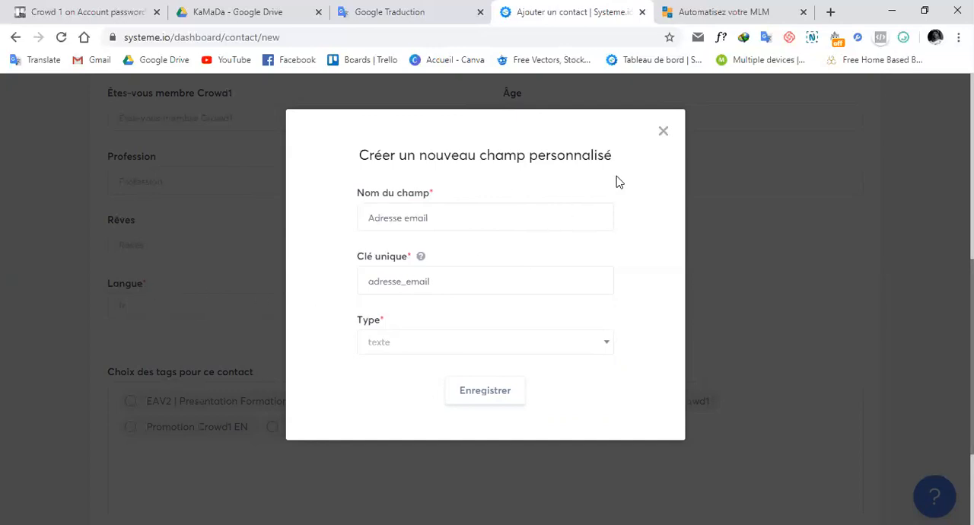
left_click(664, 133)
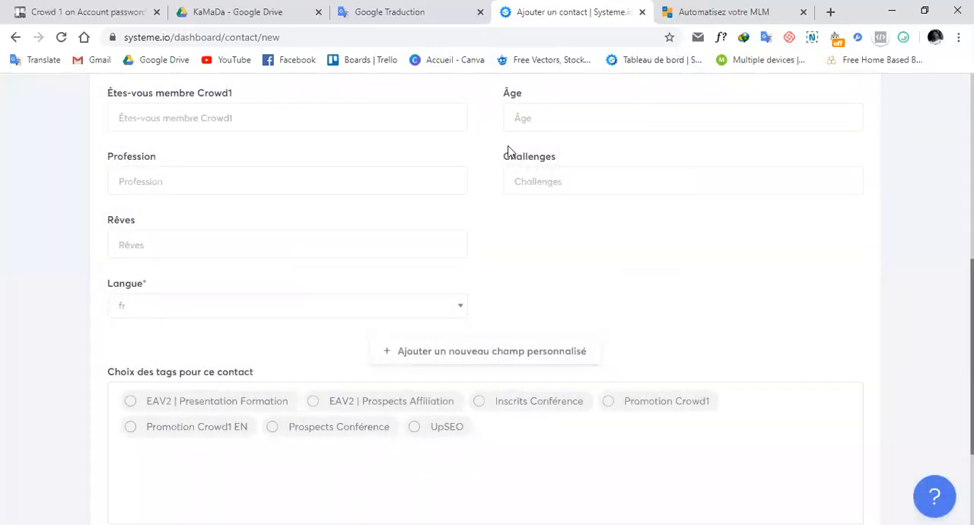
Return to the contacts list and open the record of the first contact listed.
scroll(470, 151, "up", 5)
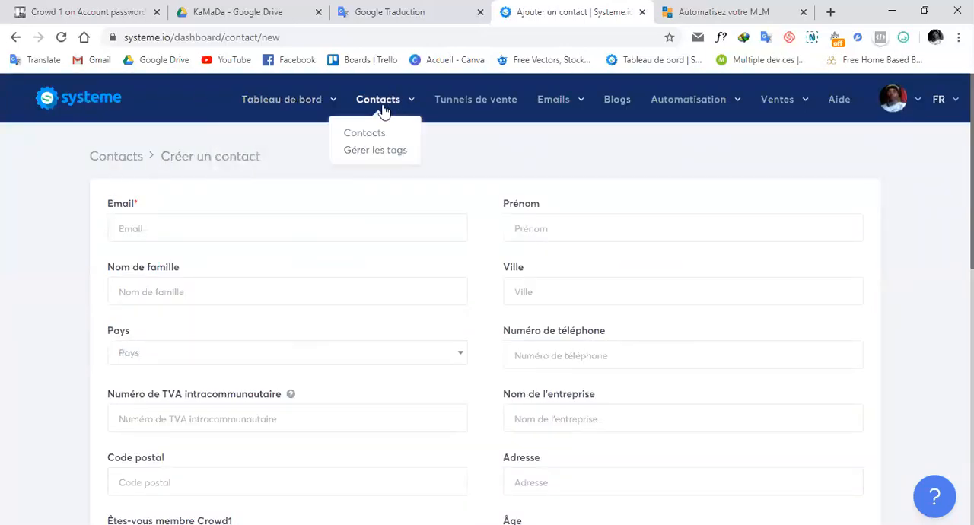
left_click(112, 161)
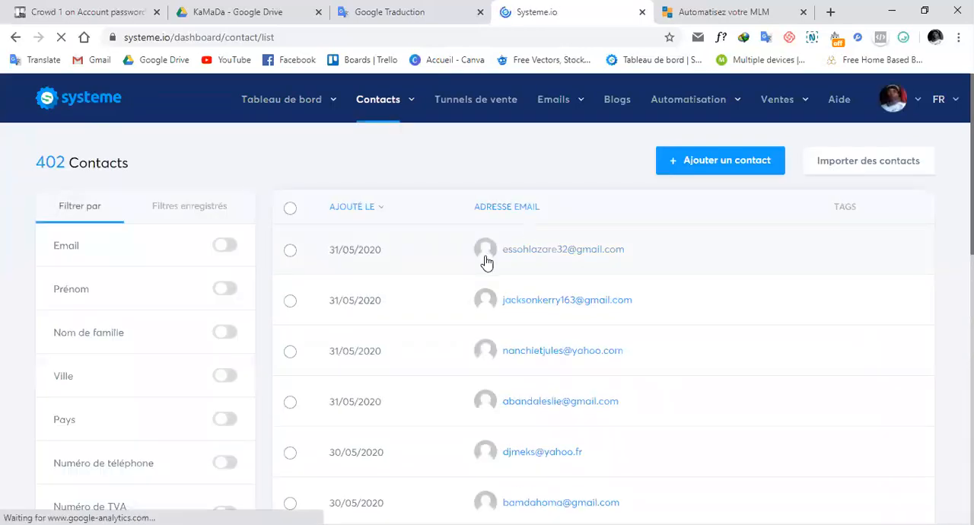
left_click(601, 257)
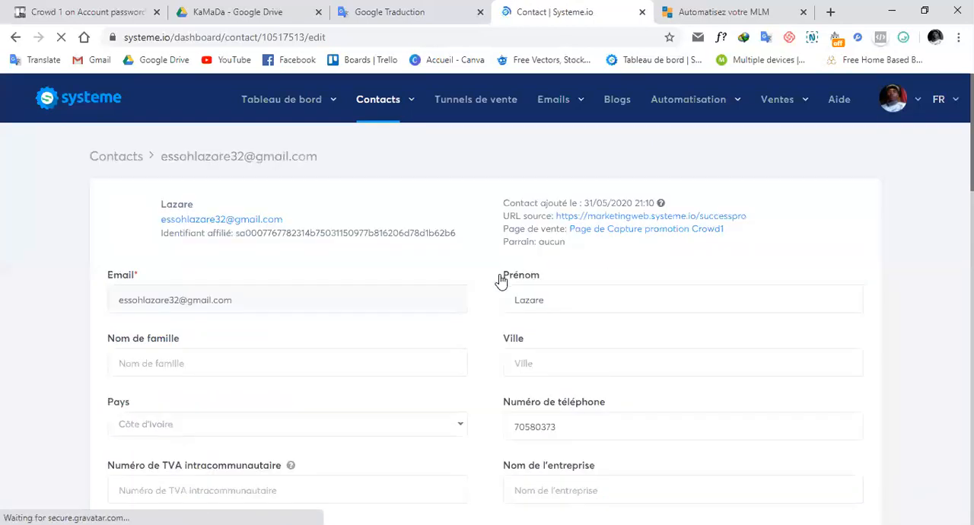
Examine the standard and custom fields in the contact's record, including profession, dreams, challenges, age and last name.
scroll(490, 276, "down", 5)
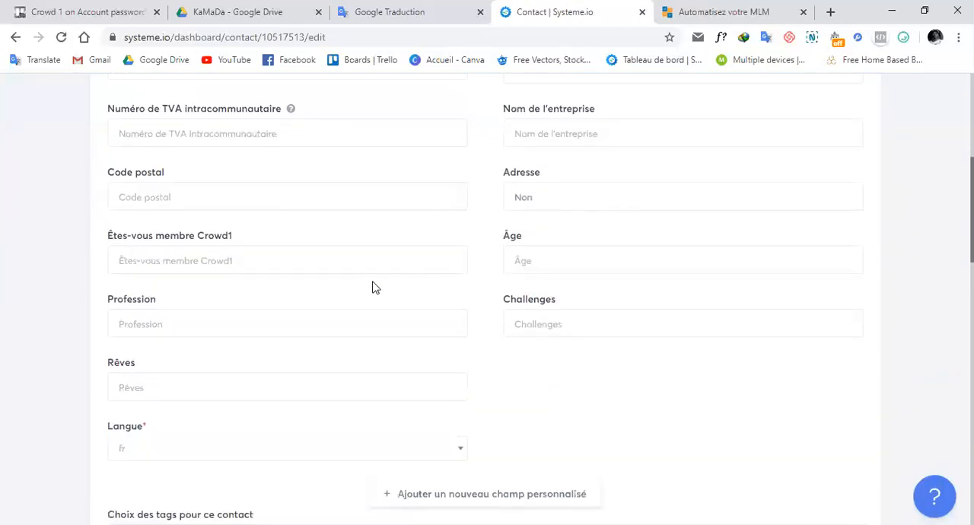
left_click(191, 257)
left_click(189, 320)
left_click(220, 381)
left_click(565, 324)
left_click(609, 259)
left_click(433, 203)
left_click(491, 219)
left_click(310, 186)
left_click(484, 200)
scroll(484, 200, "up", 5)
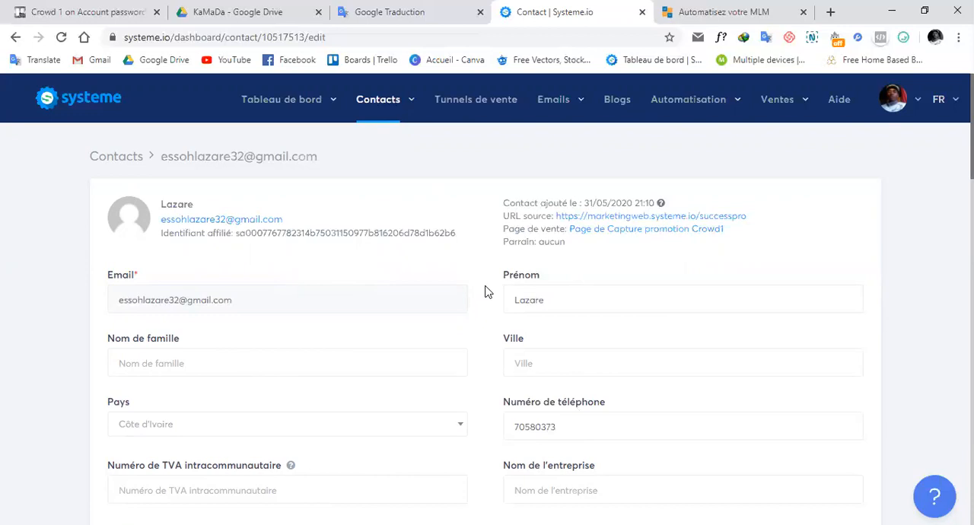
left_click(281, 363)
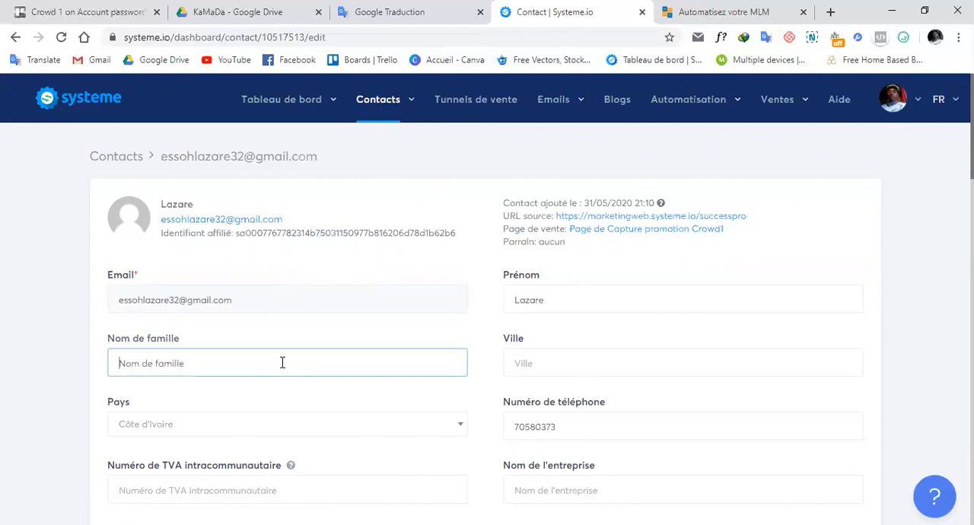
left_click(480, 301)
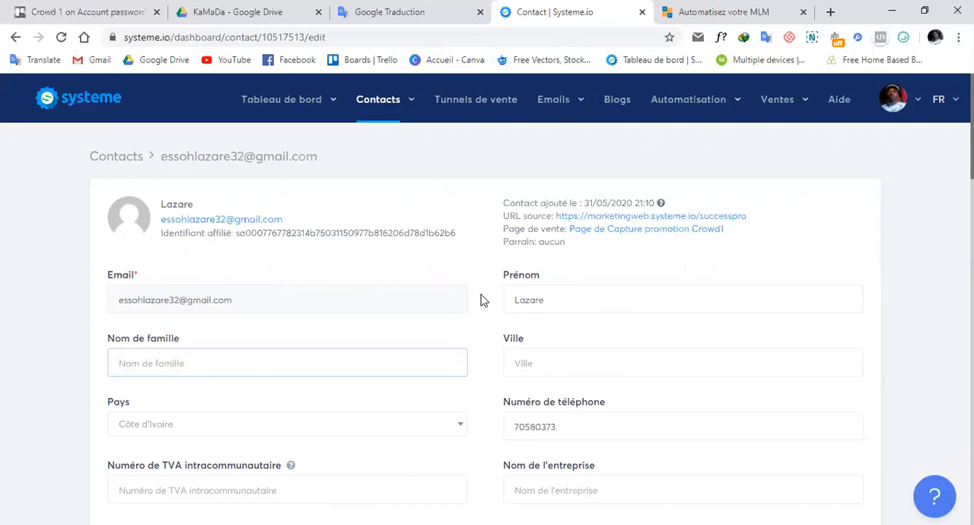